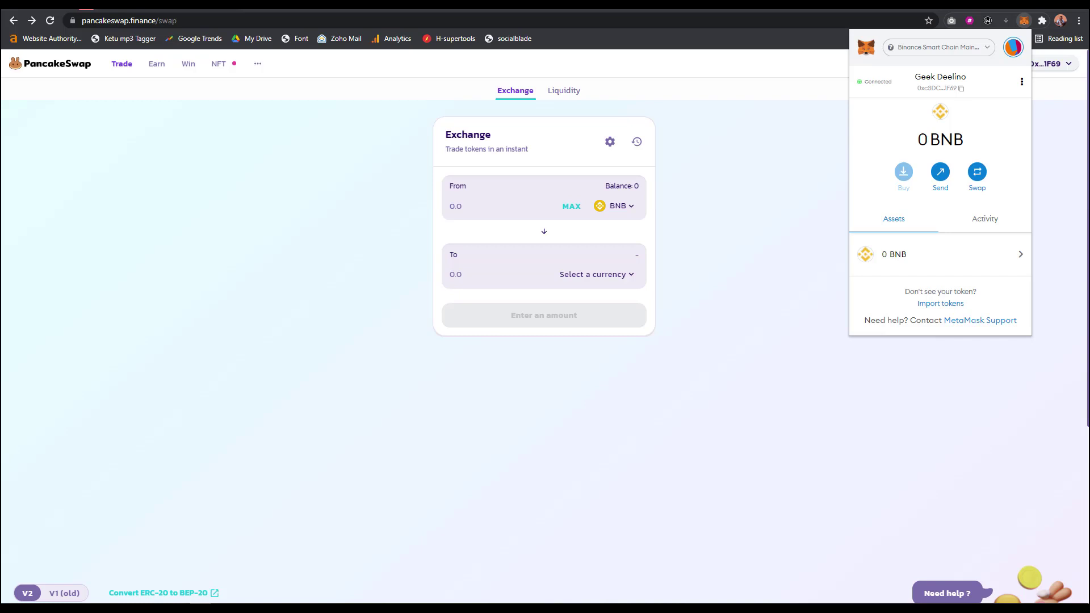
Step: Dismiss the MetaMask popup and bring up the Assets menu on the MEXC homepage
click(747, 232)
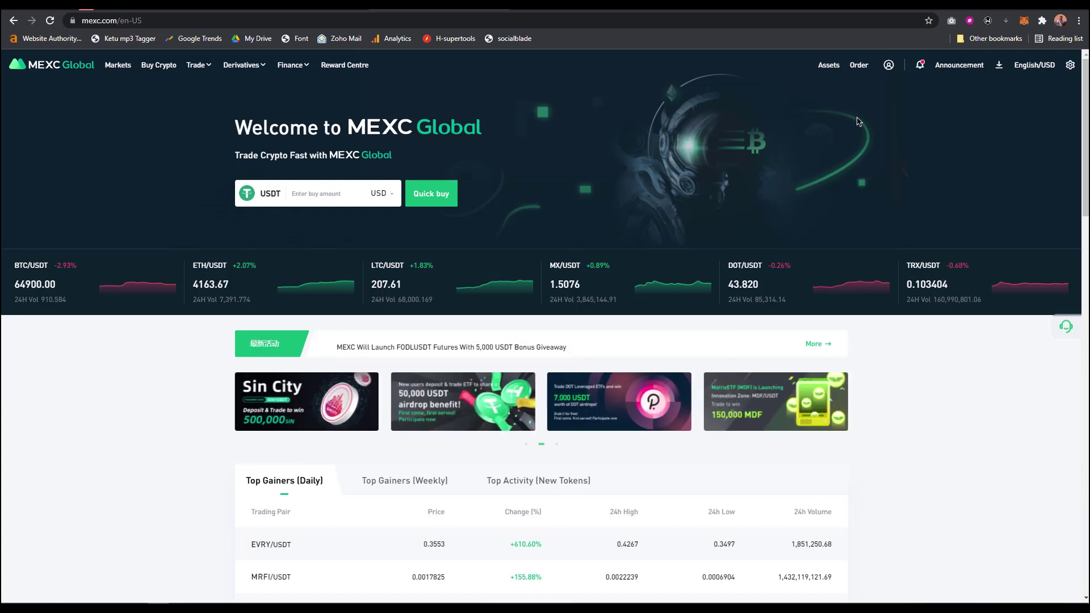
mouse_move(832, 67)
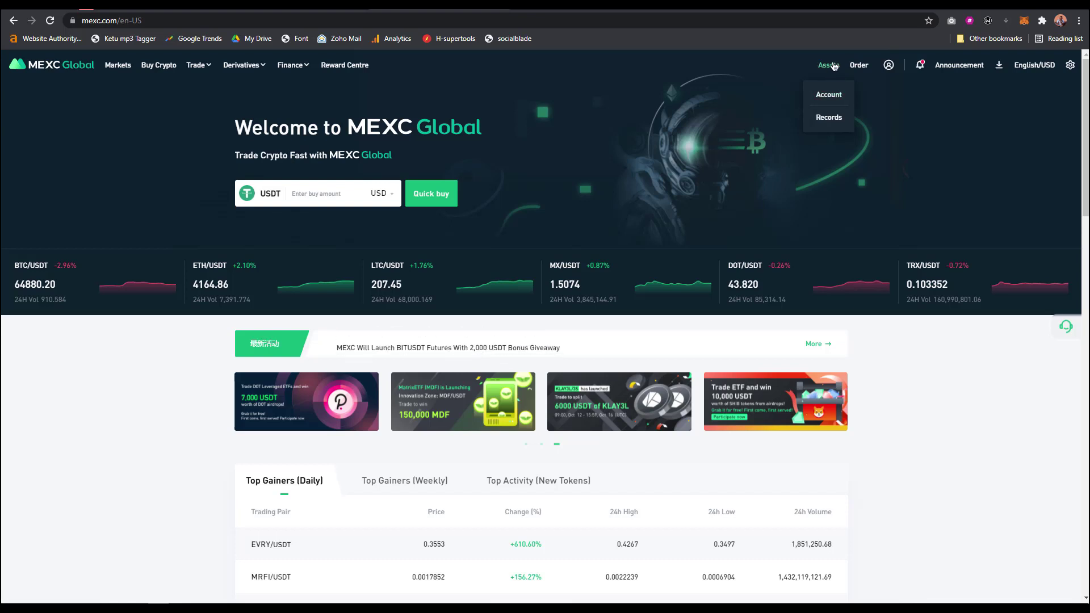
Step: Search the account's tokens for 'bnb' and open the BNB/USDT spot trading page
click(832, 99)
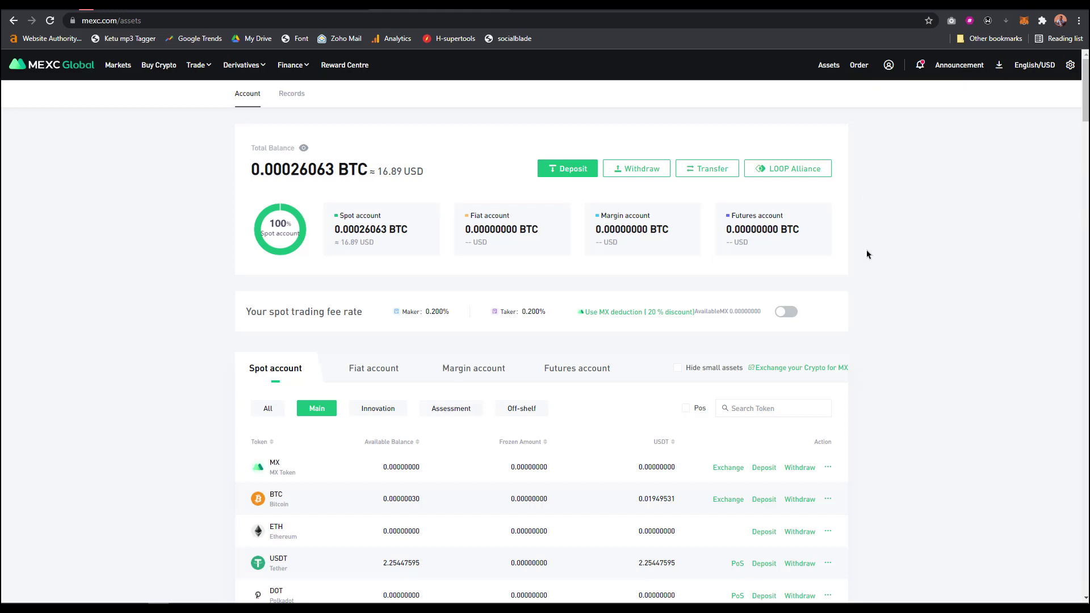
scroll(866, 252, down, 2)
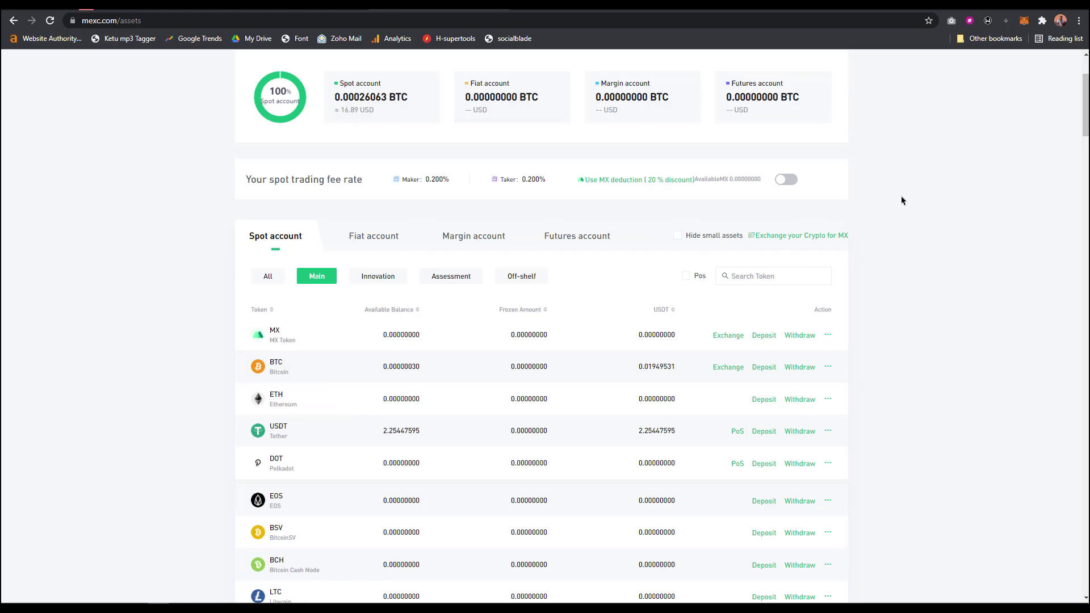
click(759, 275)
text(bnb)
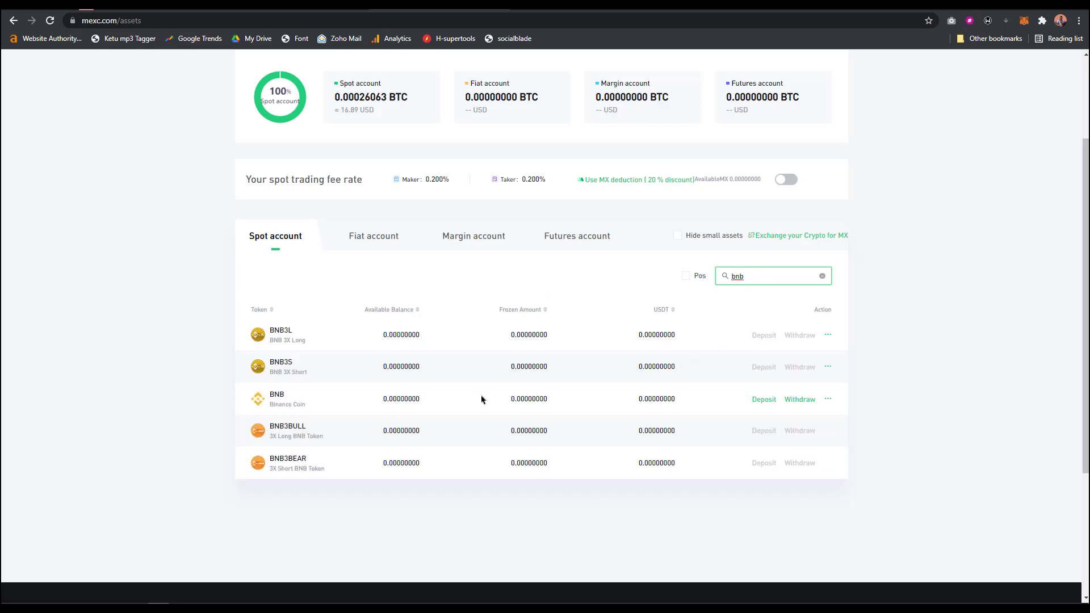
click(828, 400)
click(815, 419)
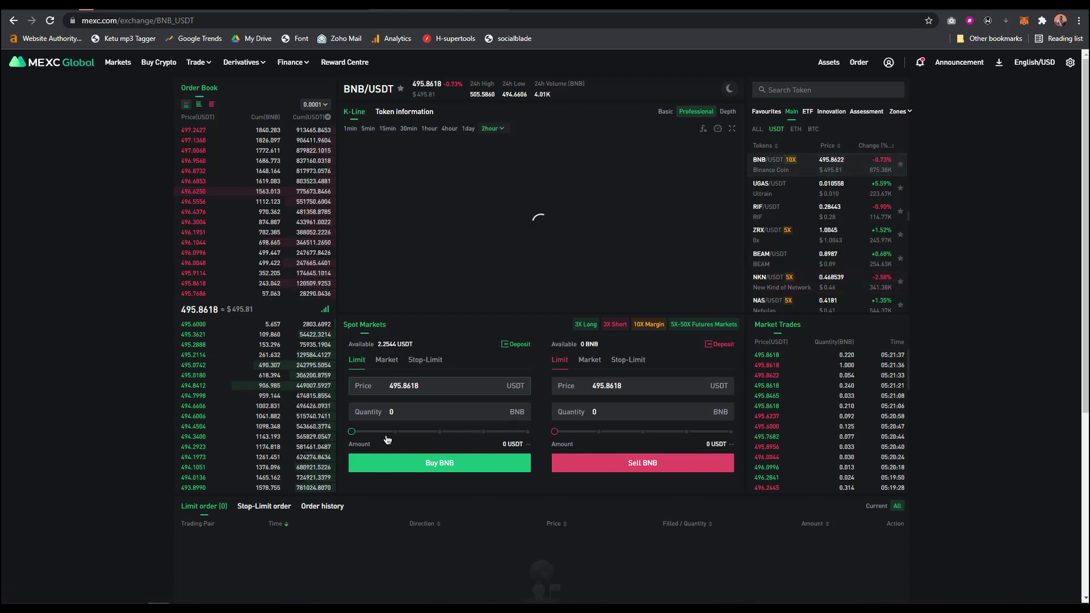
Step: Enter .004 as the Buy BNB quantity, totalling about 1.9834 USDT
click(412, 409)
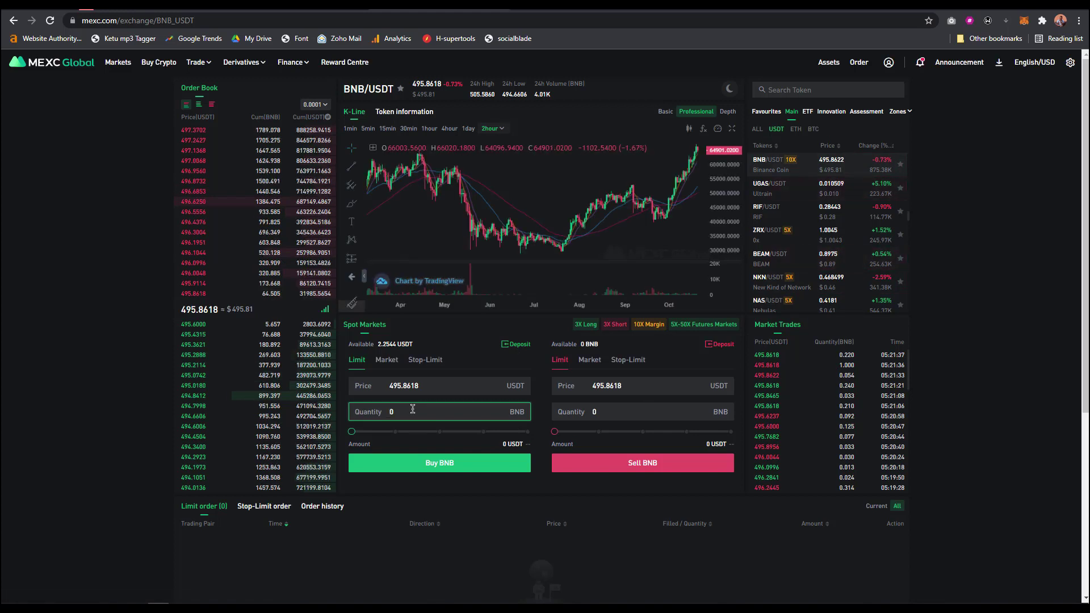
text(.004)
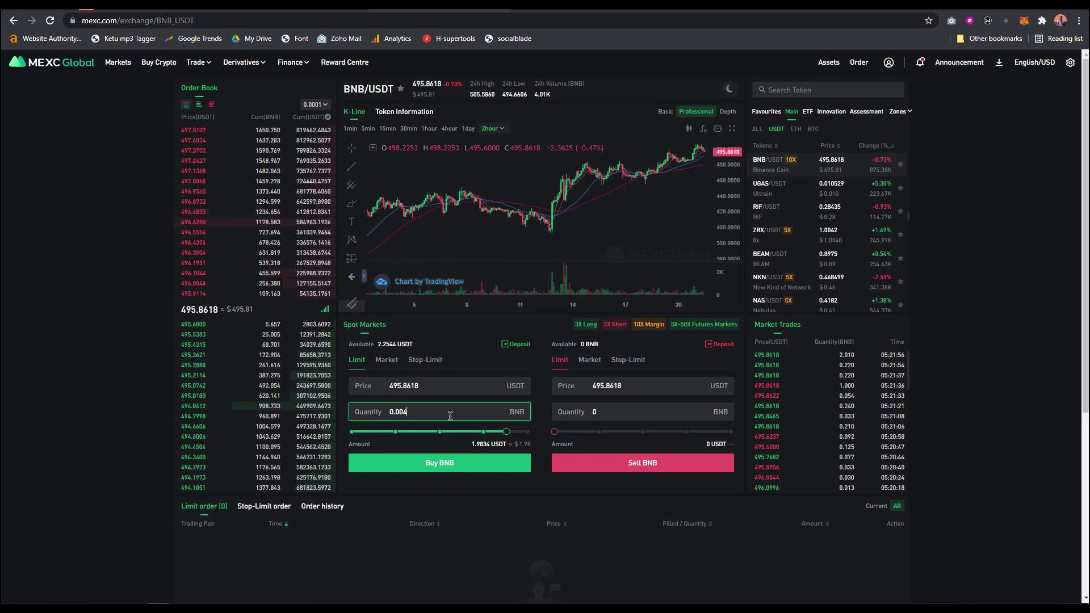
mouse_move(510, 436)
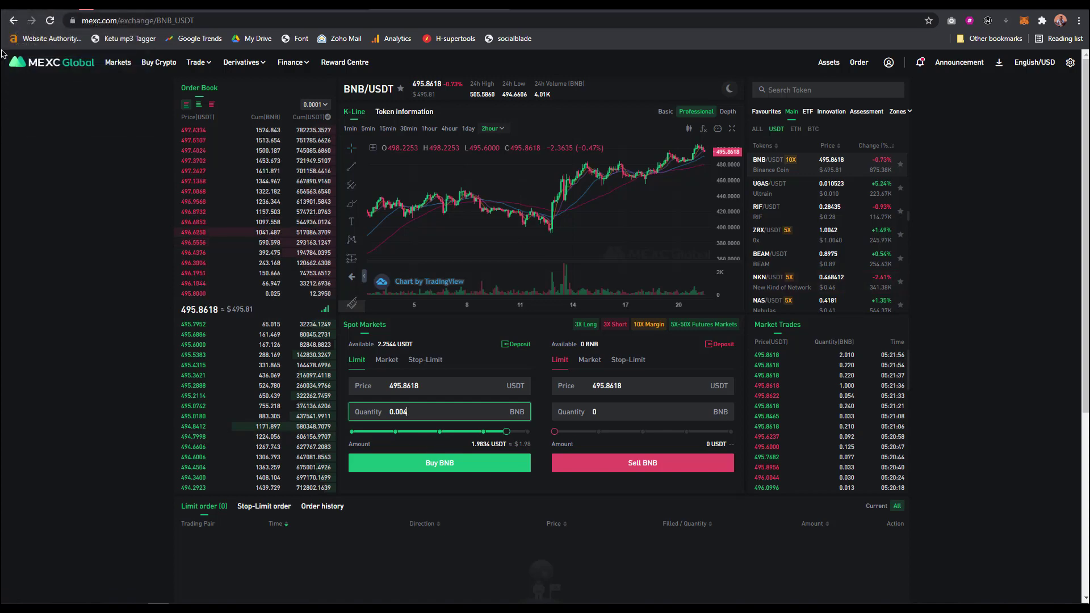
Step: Return to the assets list, search 'bnb' again and open Withdraw for BNB
click(19, 21)
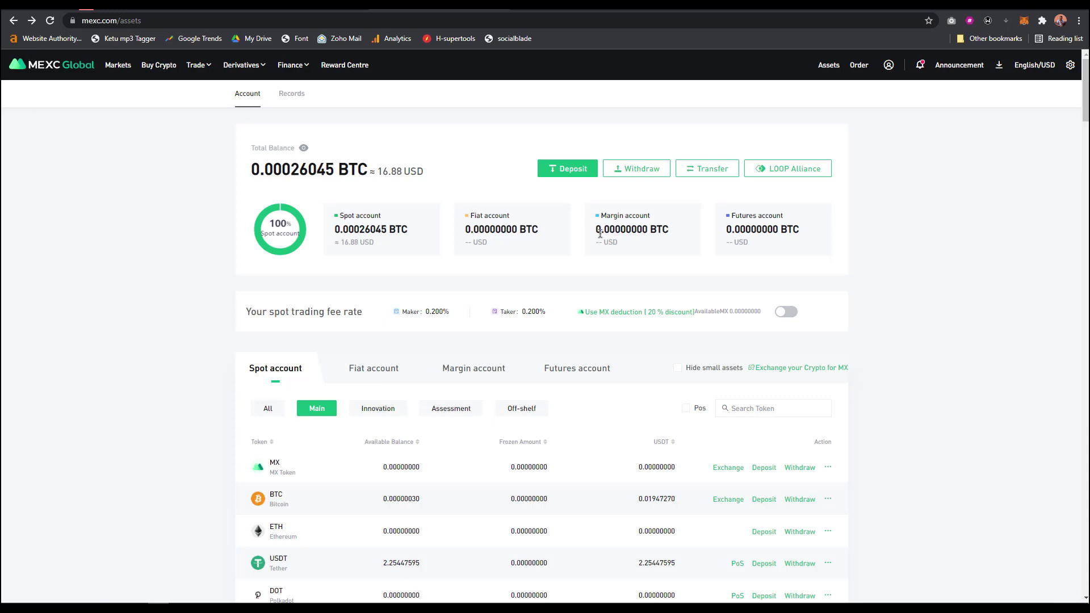
click(742, 412)
text(bnb)
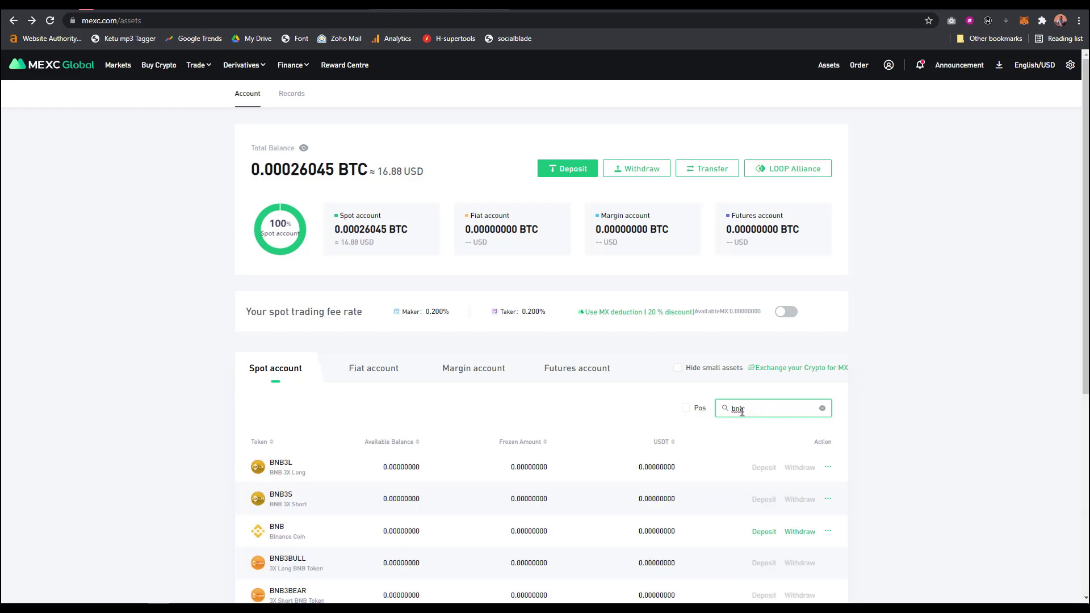
scroll(821, 351, down, 5)
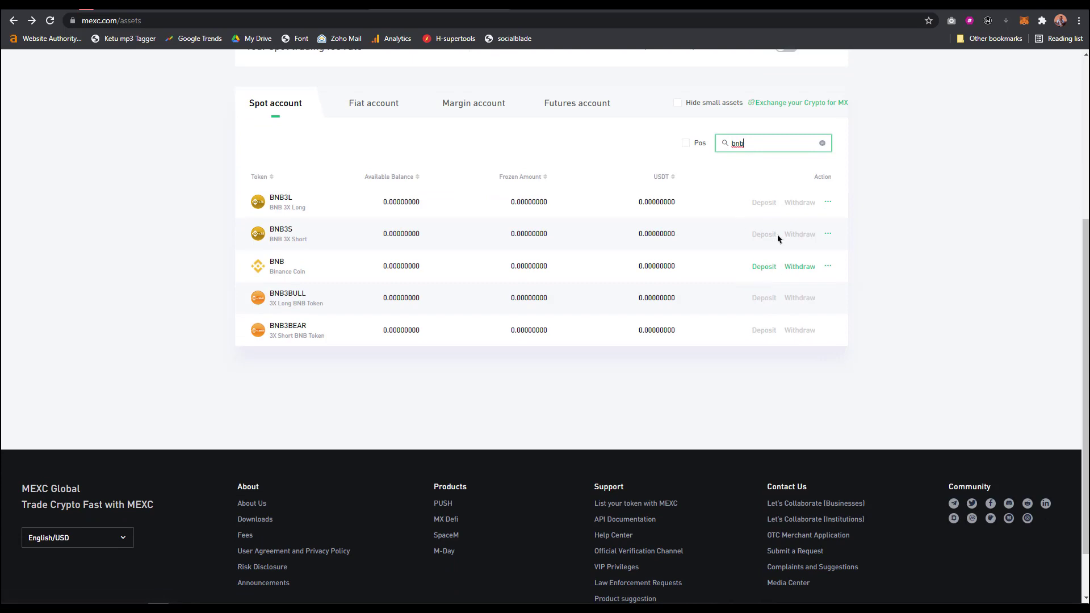
click(807, 268)
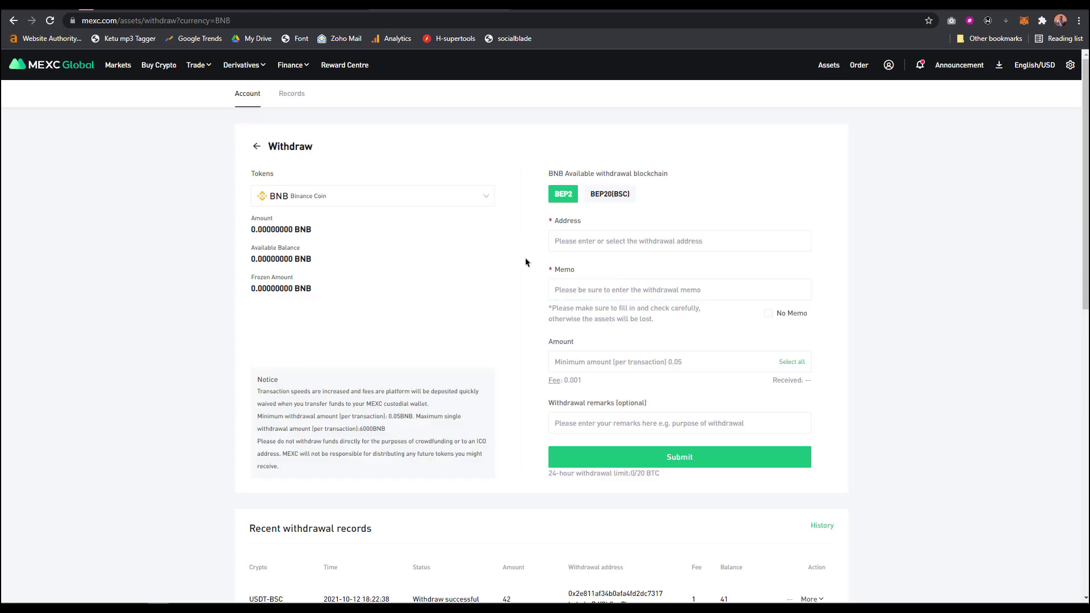
Step: Open MetaMask from the withdrawal page and view the current account's details and address
click(578, 243)
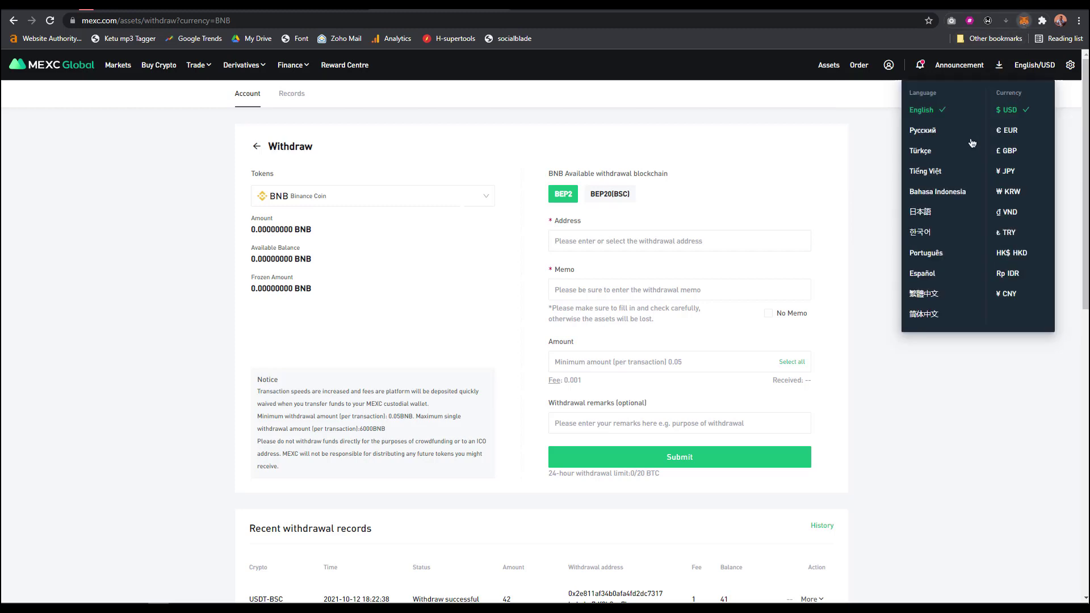
click(1025, 25)
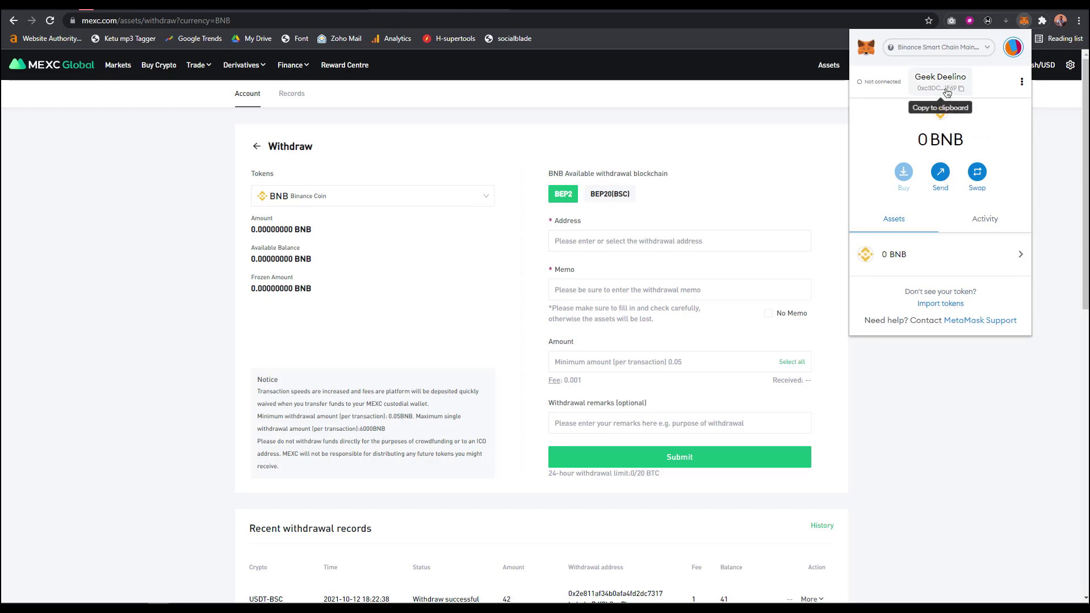
click(1012, 47)
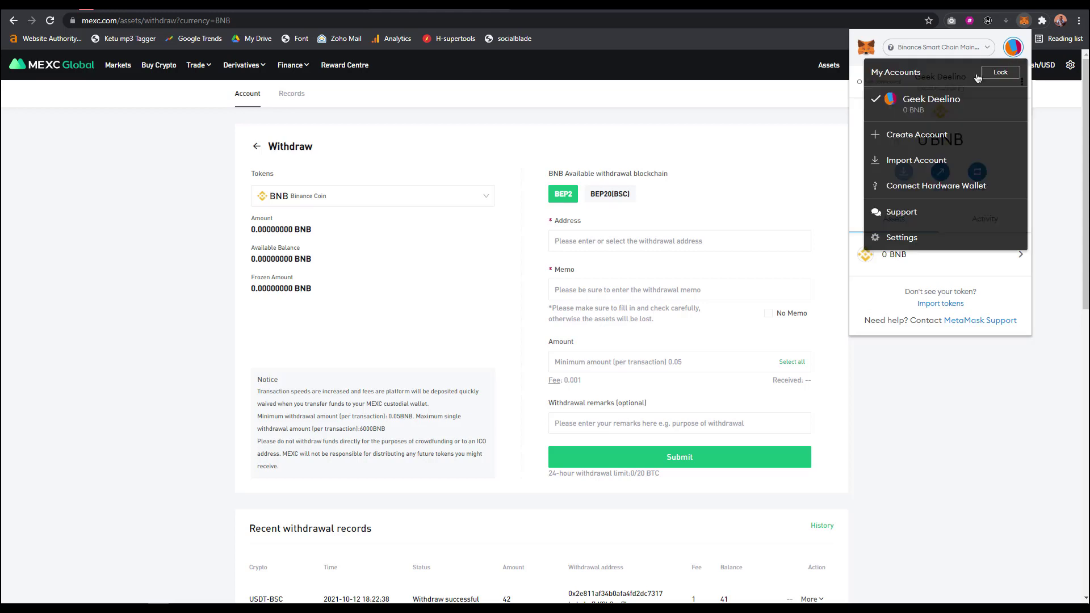
click(926, 102)
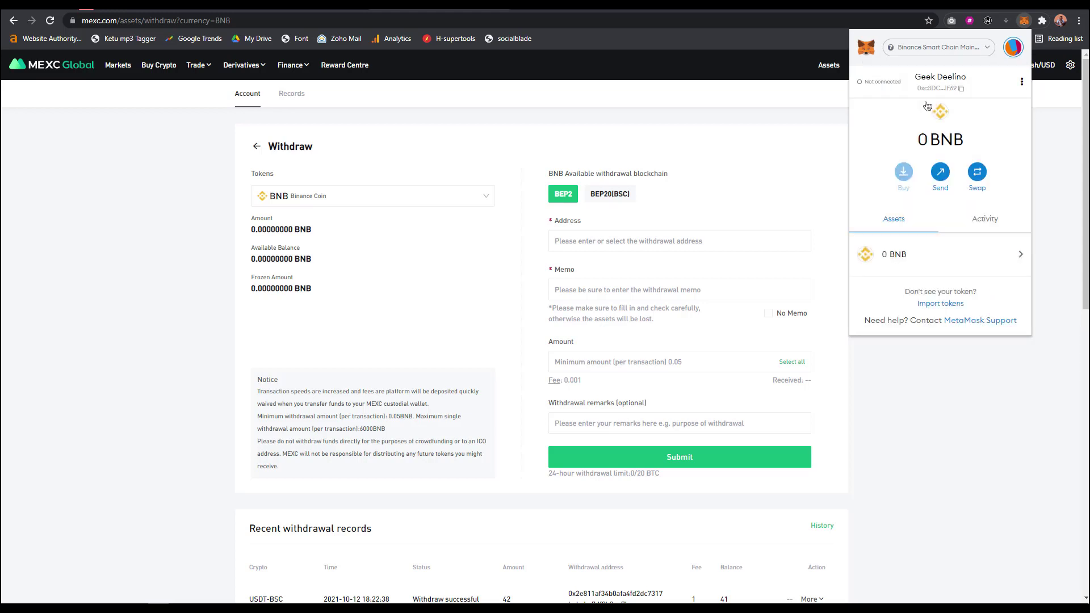
click(1022, 82)
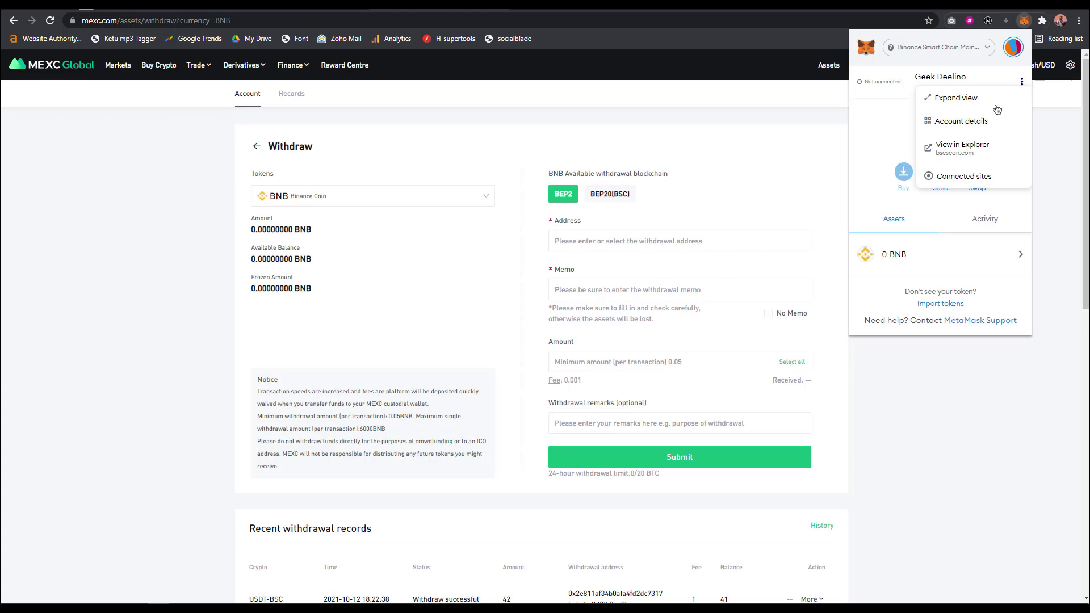
click(960, 121)
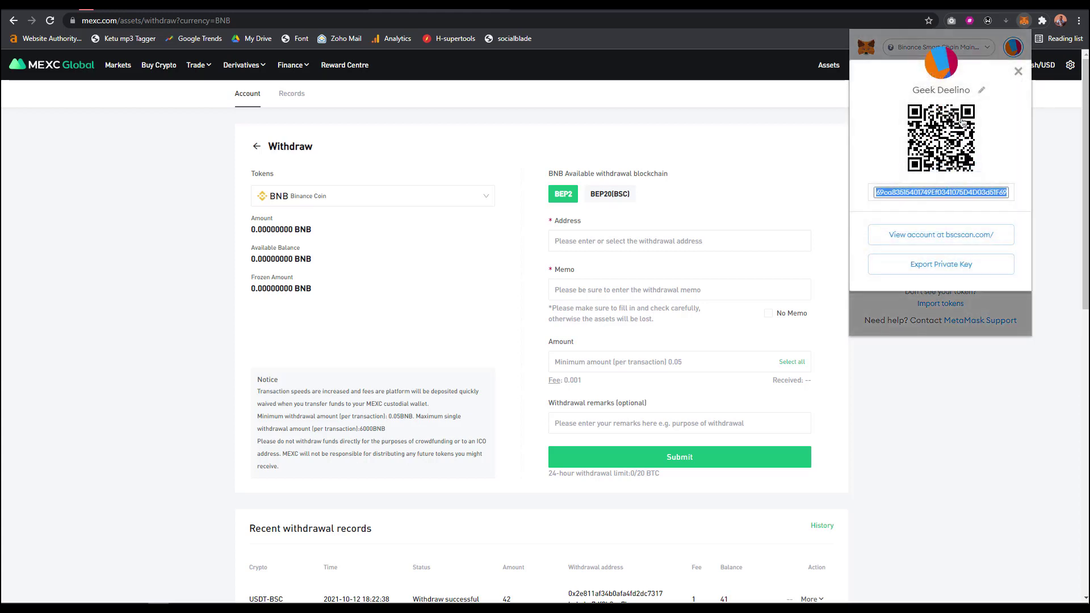
click(1019, 72)
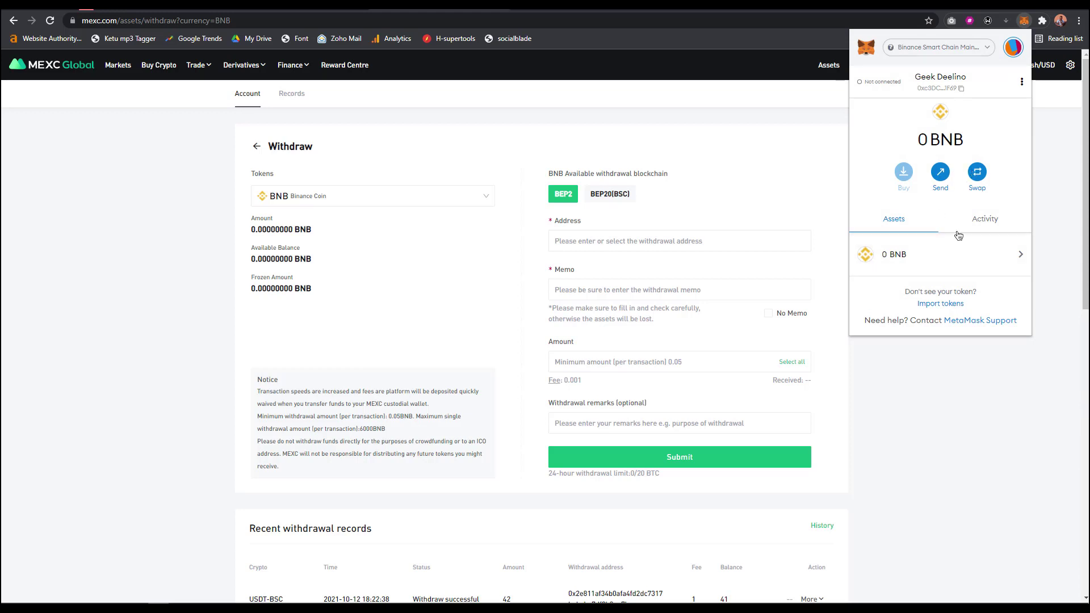
Step: Open the 0 BNB asset view in the MetaMask wallet
click(976, 266)
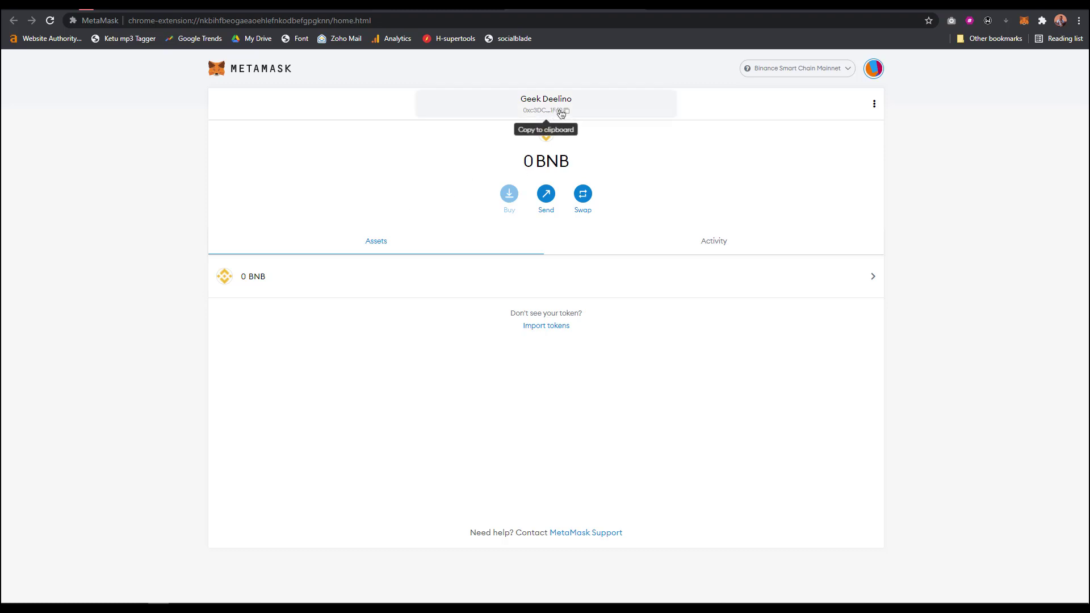
Step: Copy the MetaMask wallet address and paste it into the BNB withdrawal Address field
click(561, 112)
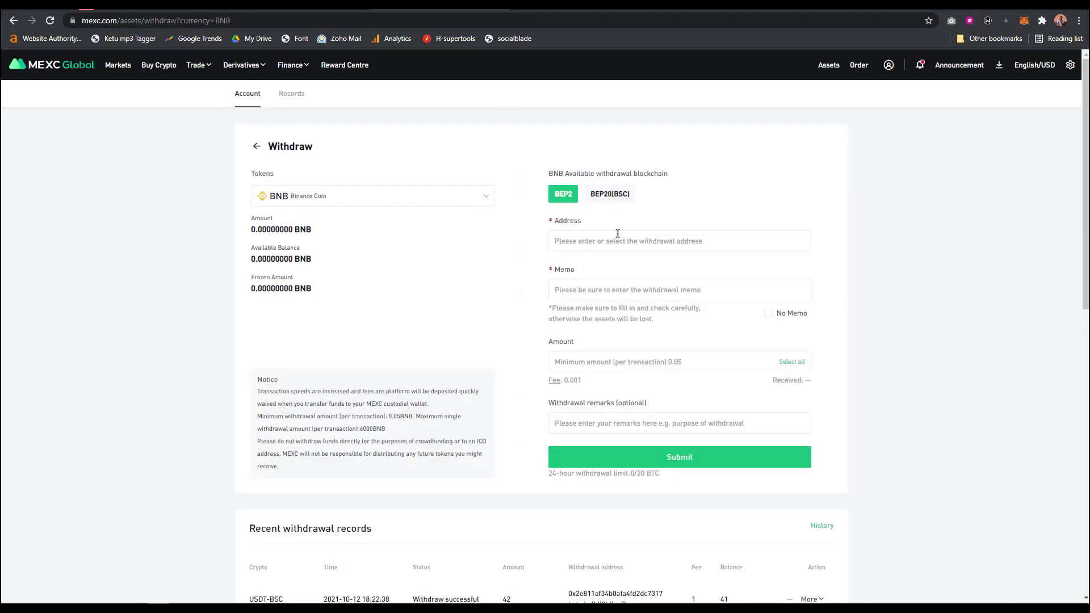
click(622, 233)
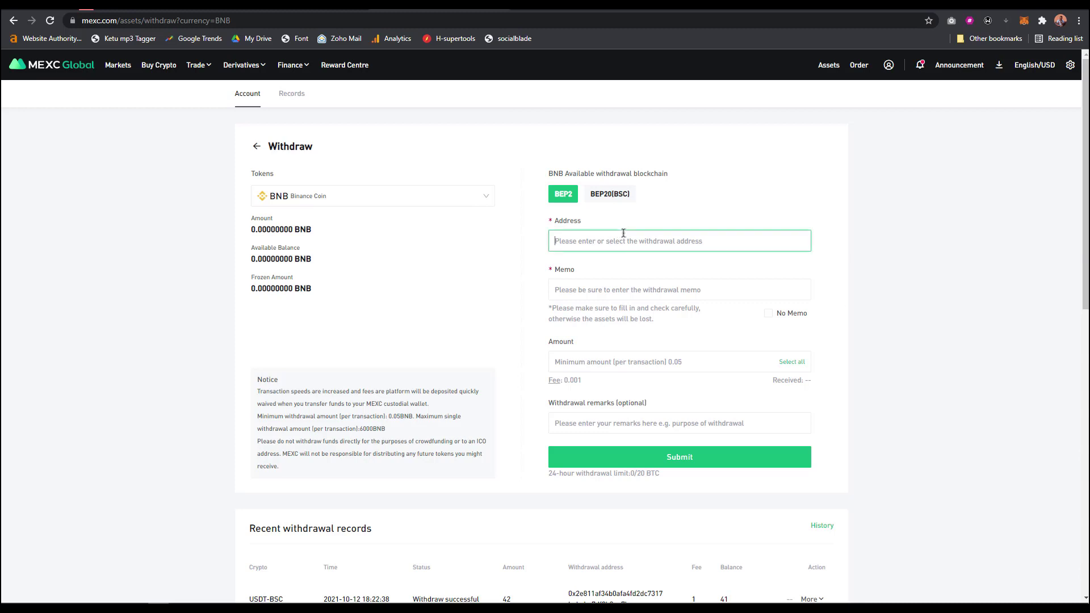
key(ctrl+v)
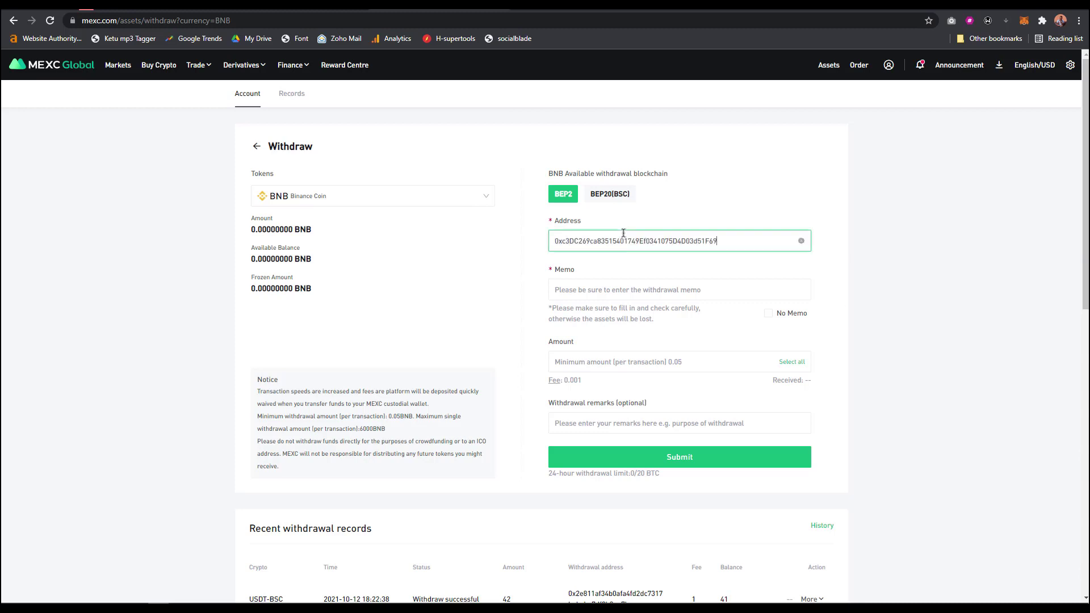
Step: Move through the Memo and Amount fields, then return to the MetaMask wallet tab
click(534, 235)
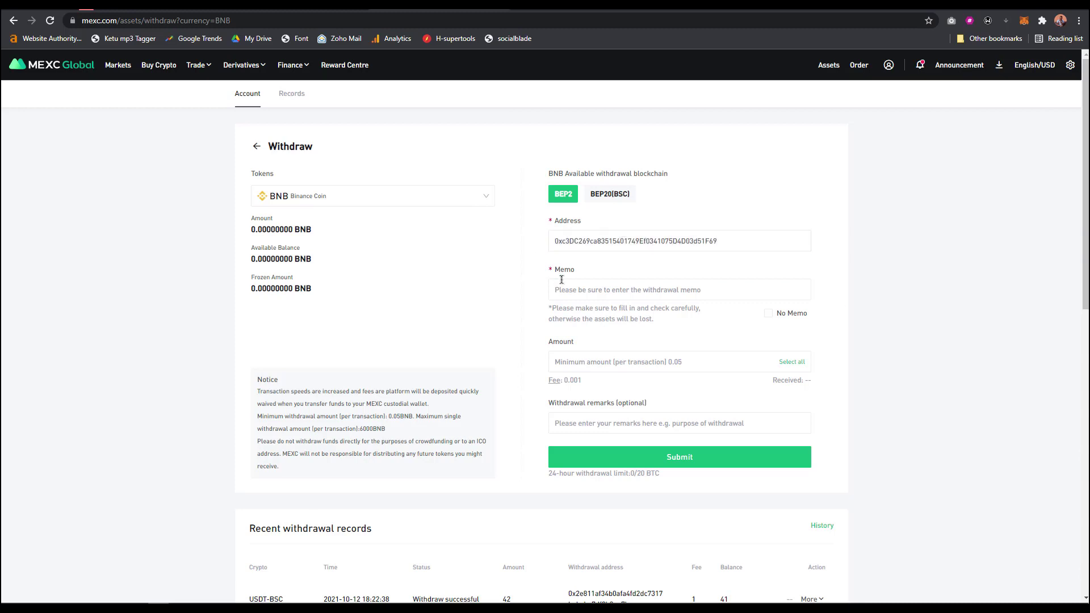
click(579, 289)
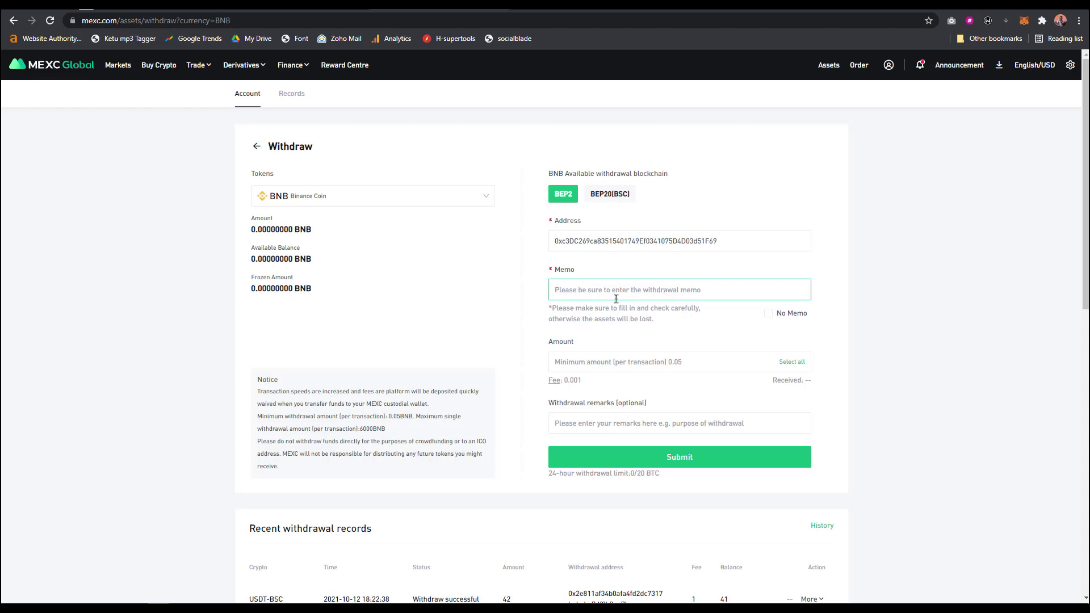
click(607, 313)
click(611, 366)
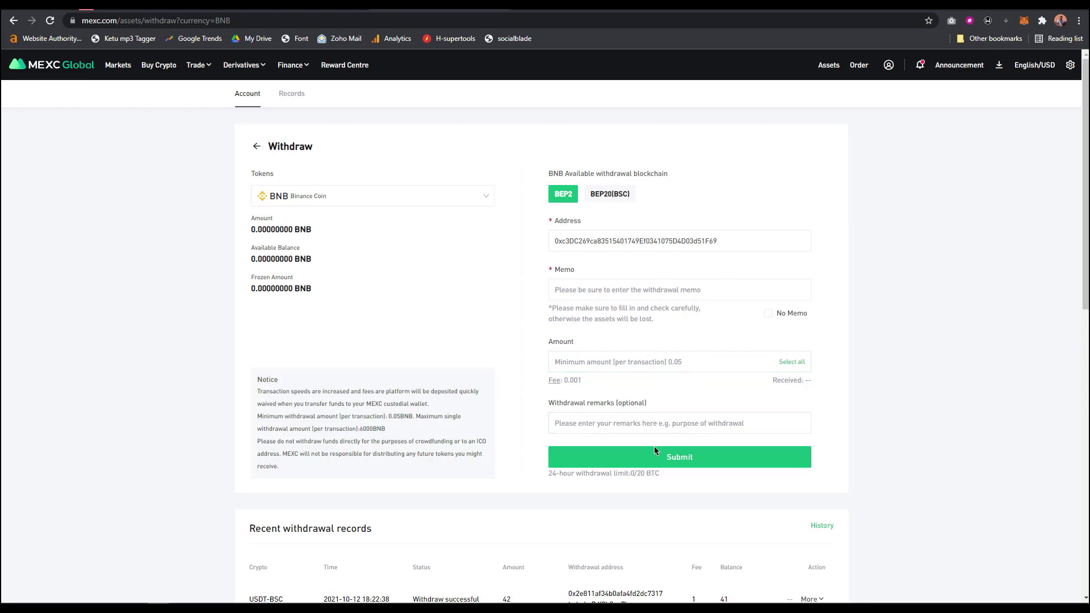
scroll(704, 458, down, 2)
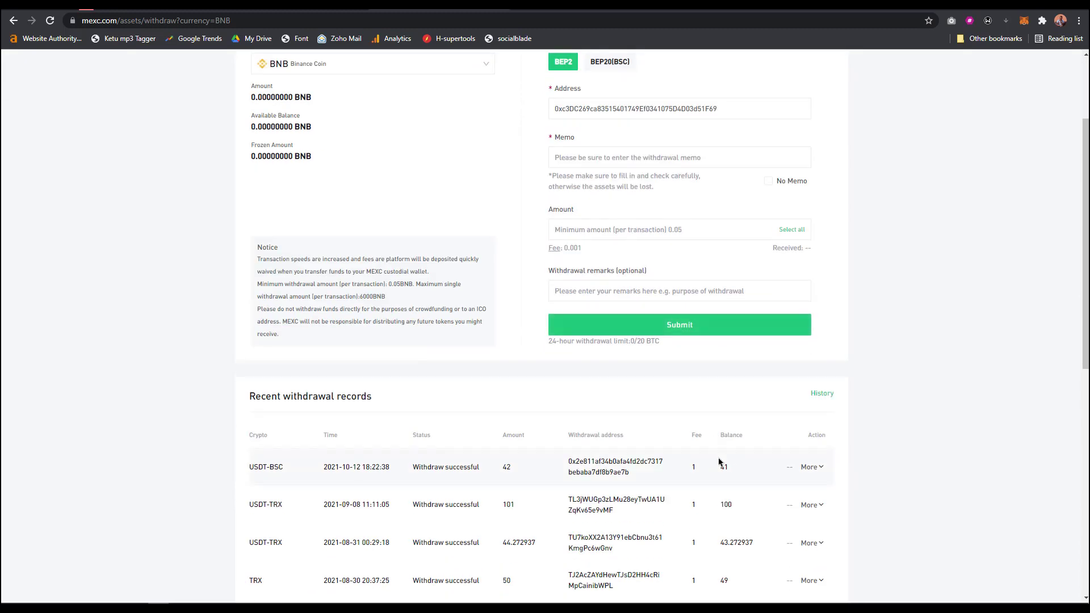
scroll(348, 386, up, 2)
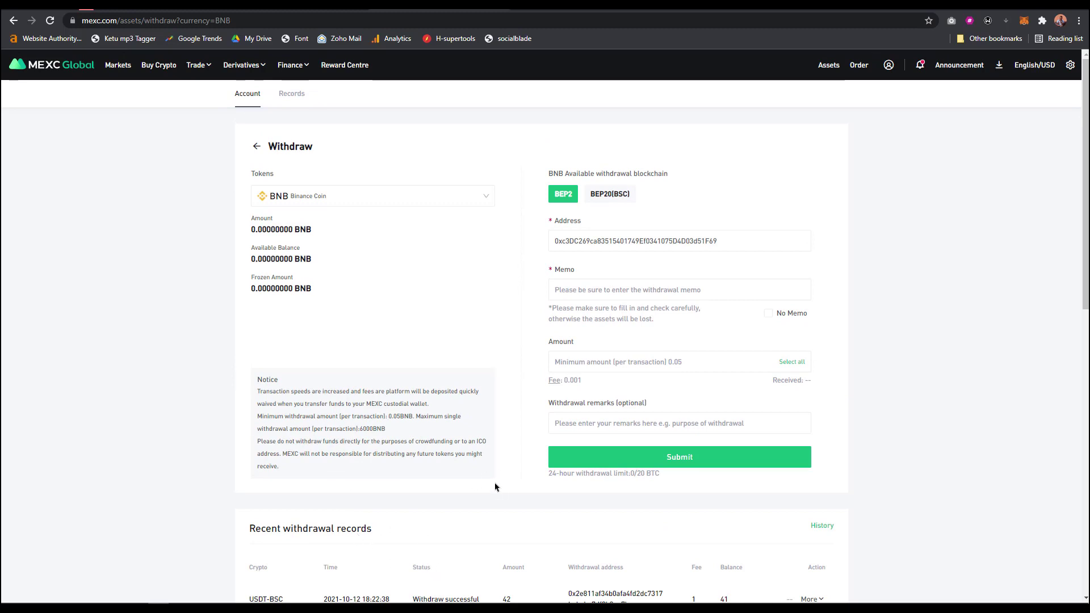
click(574, 5)
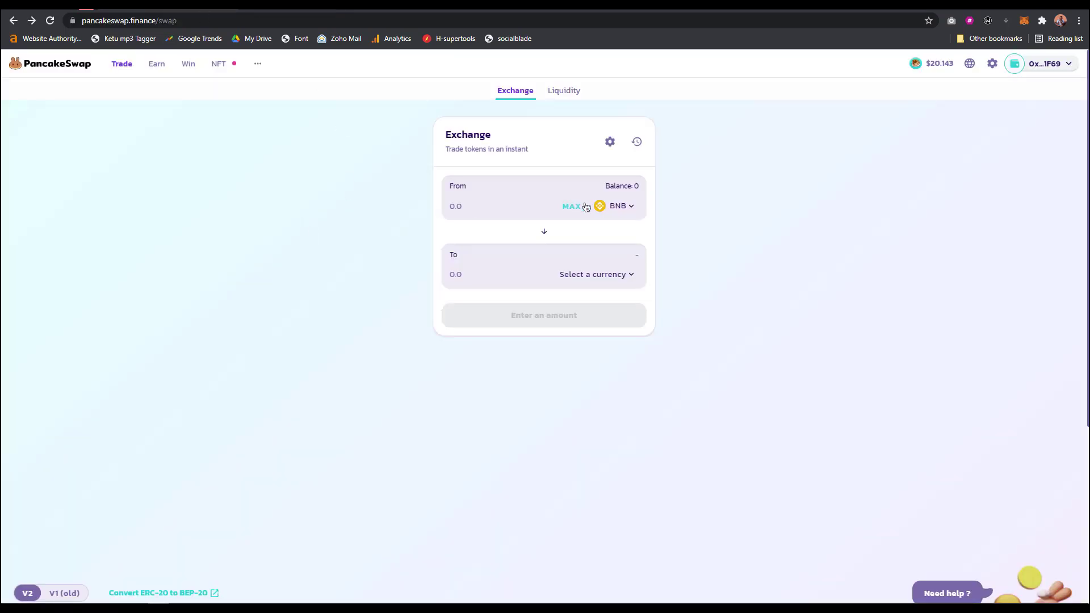
Step: Set the swap from 10 BUSD to BNB, estimating about 0.0201078 BNB received
click(633, 209)
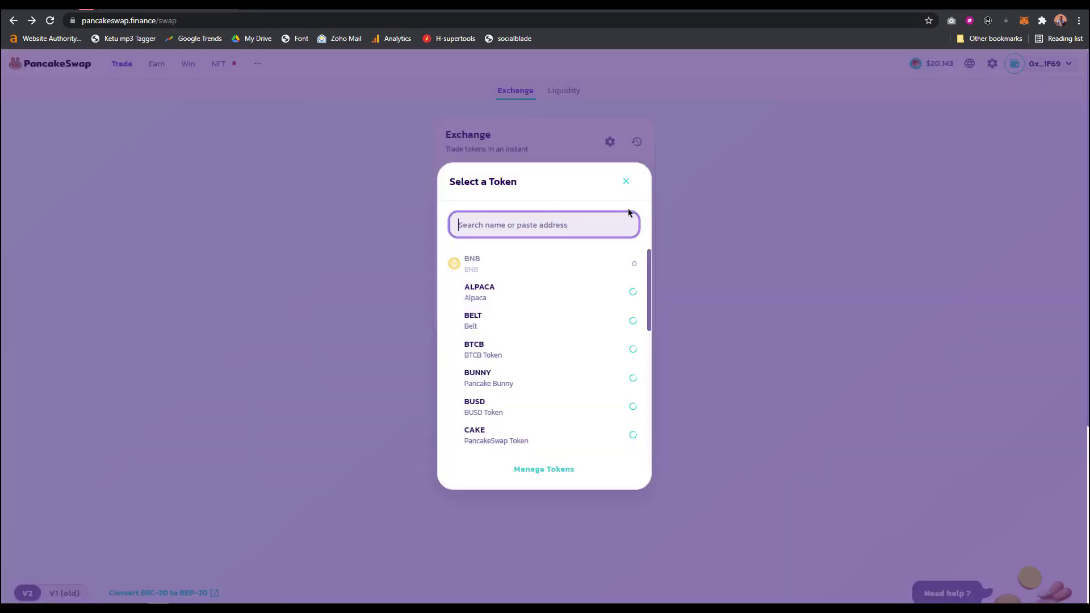
scroll(536, 331, down, 2)
scroll(534, 332, down, 1)
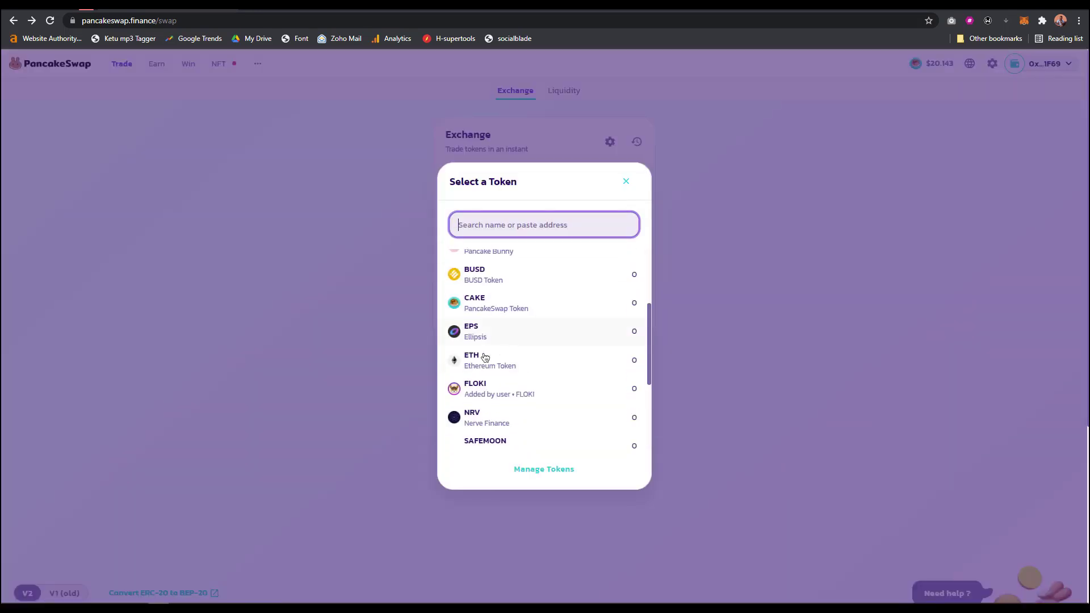
scroll(522, 359, up, 3)
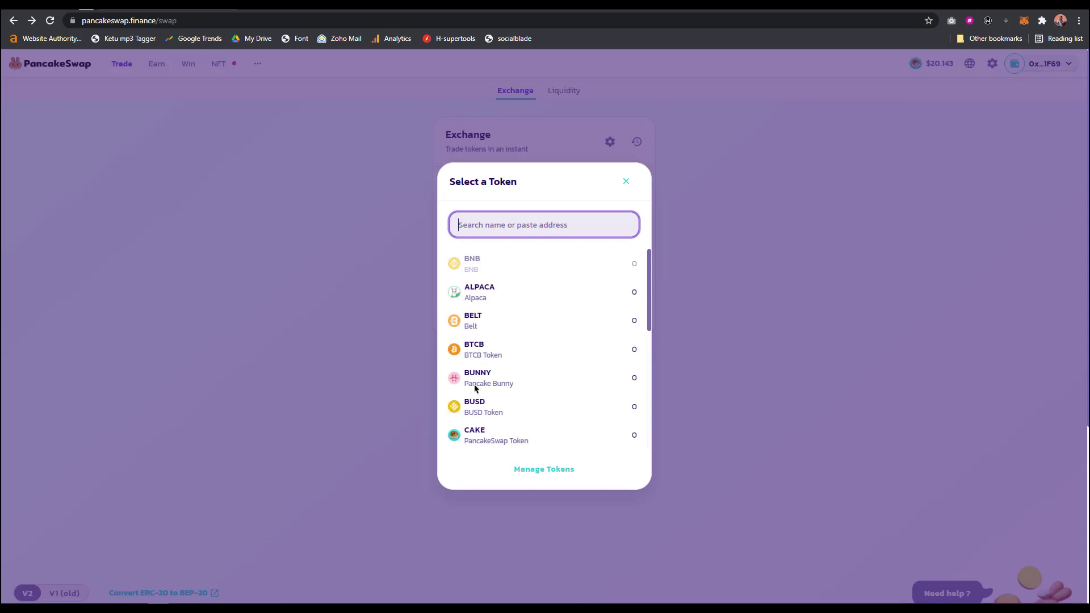
click(499, 408)
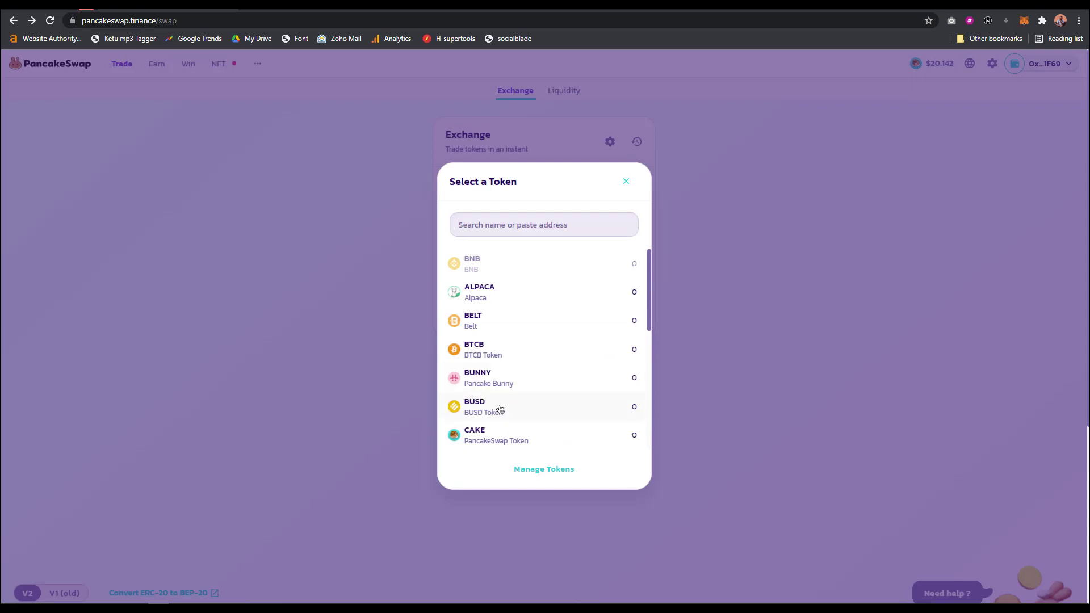
click(622, 278)
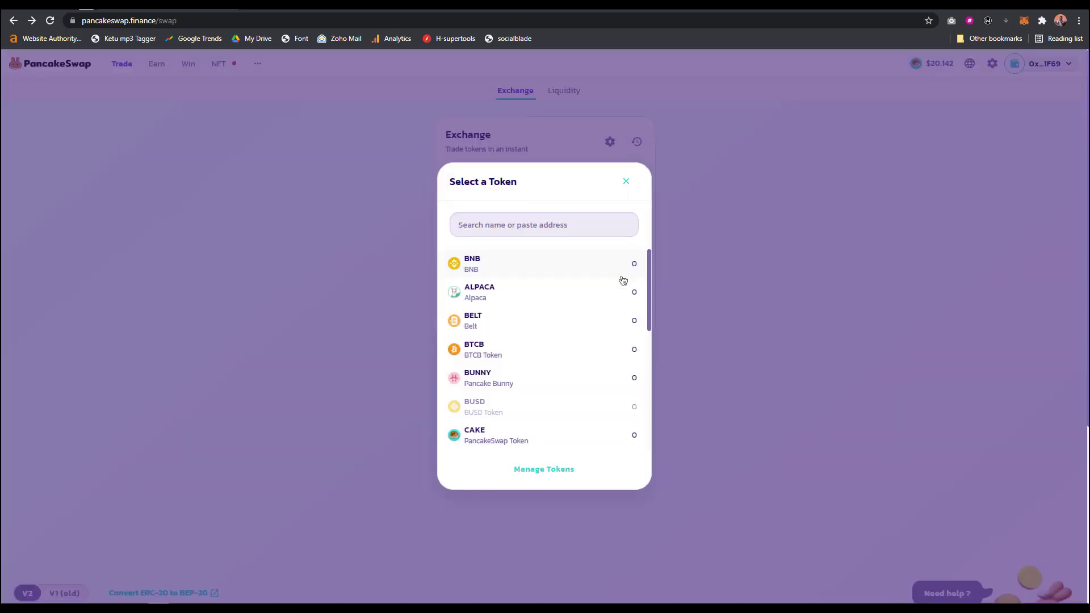
click(520, 265)
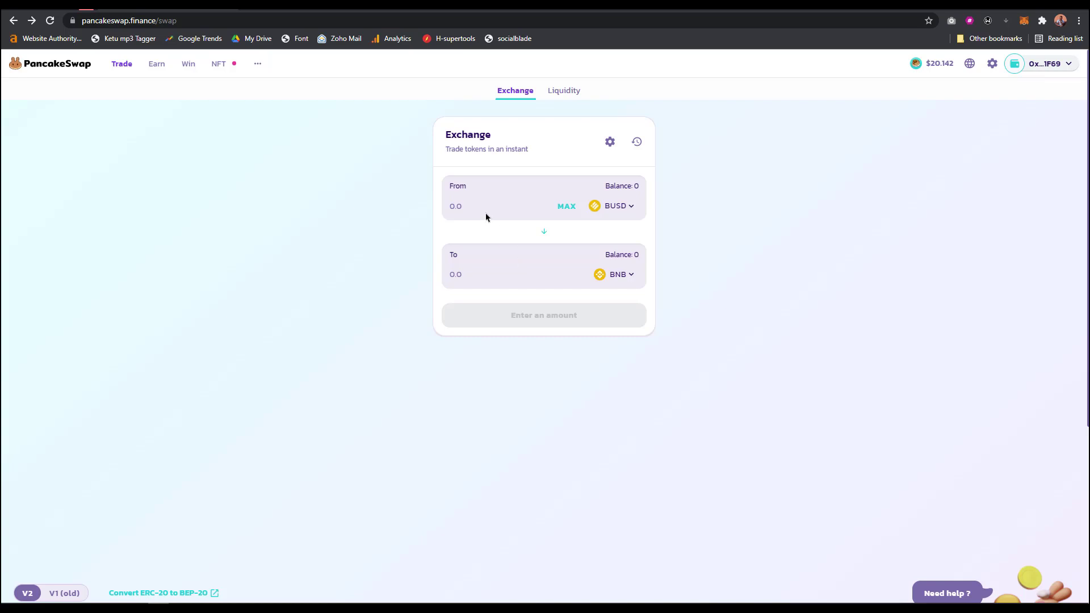
click(472, 201)
text(10)
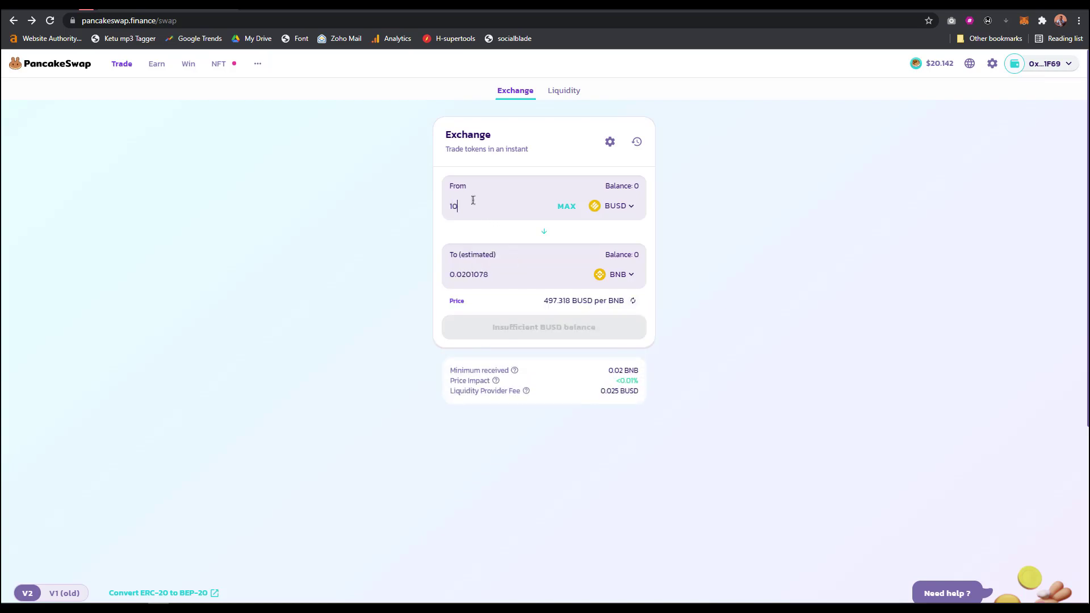